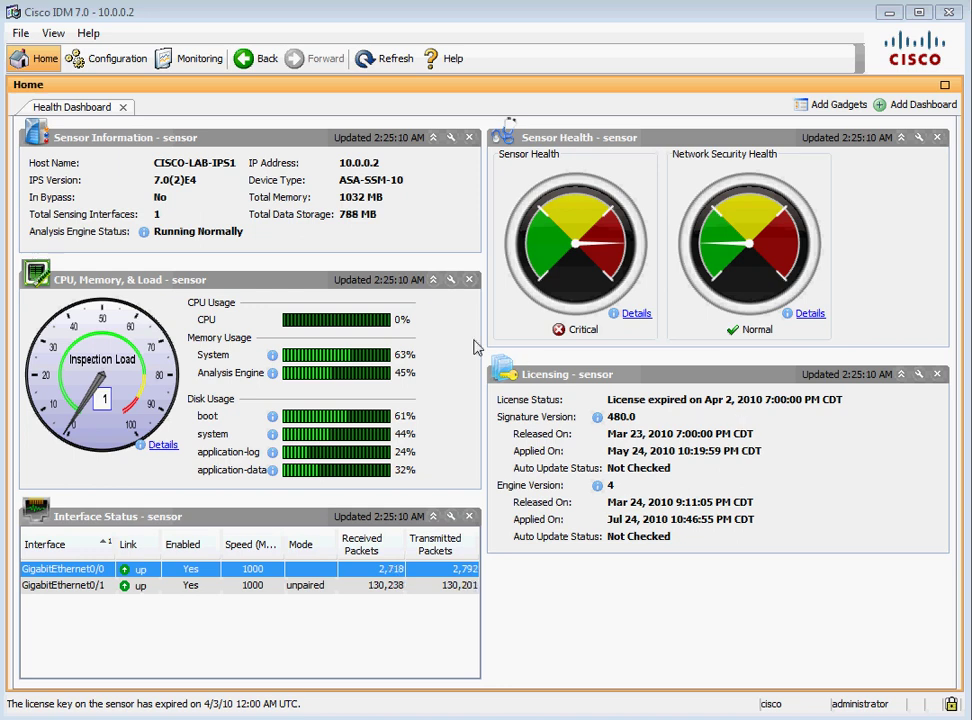
Go to Configuration > Policies to list IPS virtual sensor vs0.
click(112, 60)
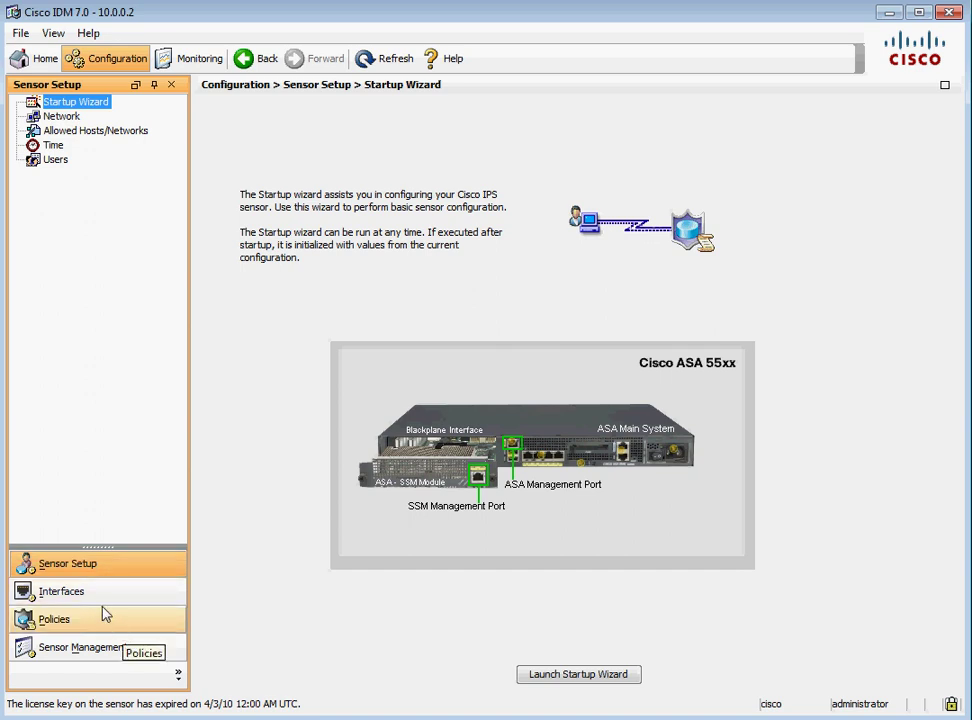
click(77, 630)
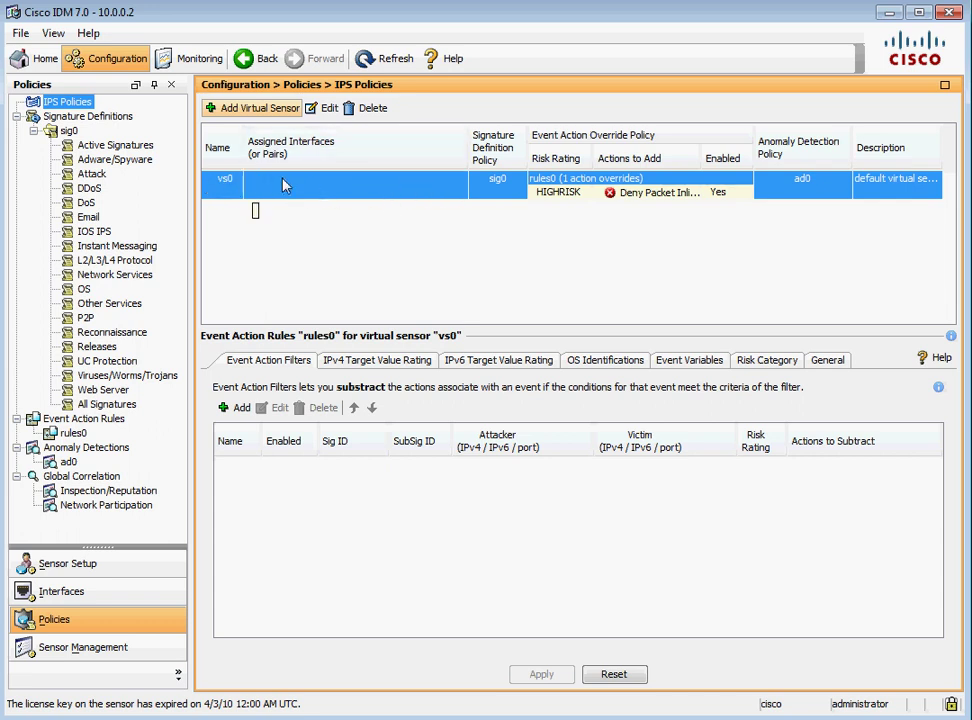
Mark GigabitEthernet0/1 as assigned in vs0's settings and apply the change to the sensor.
click(336, 114)
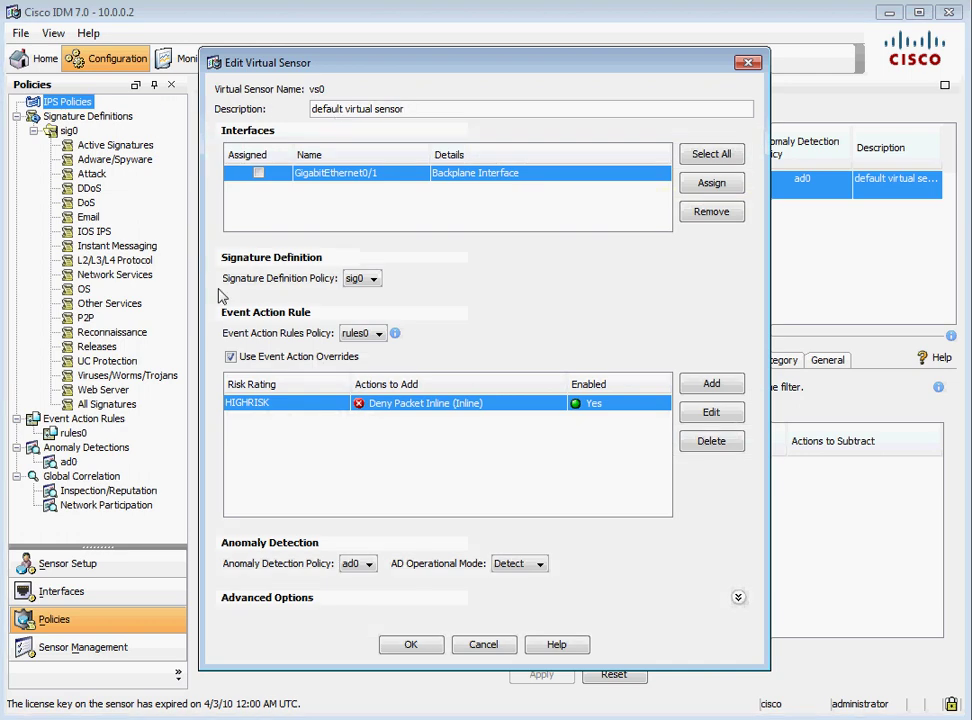
click(258, 174)
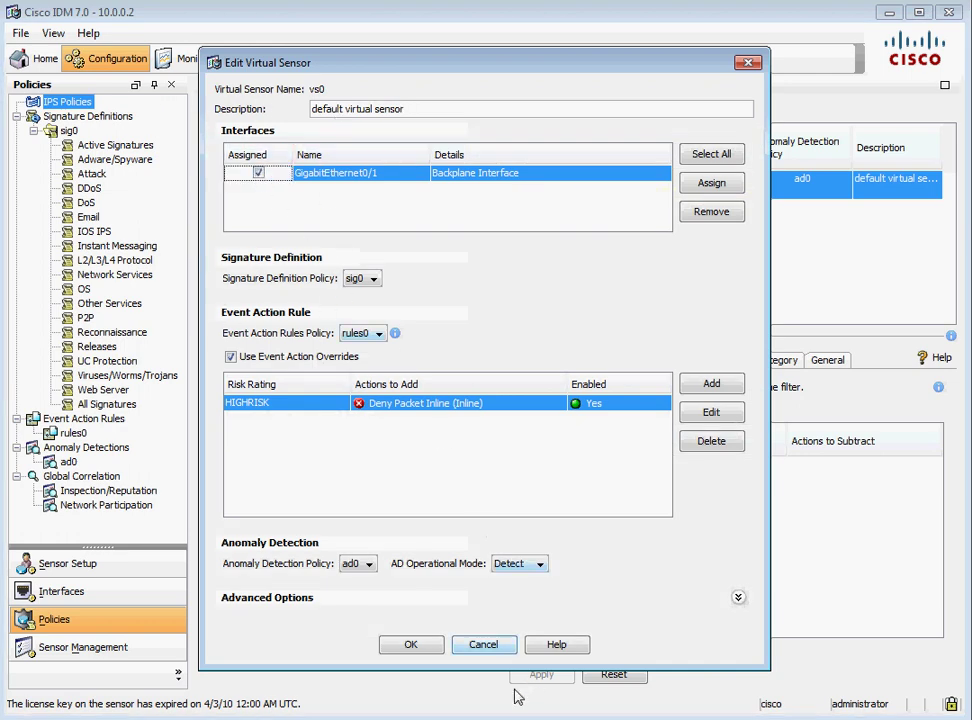
click(440, 645)
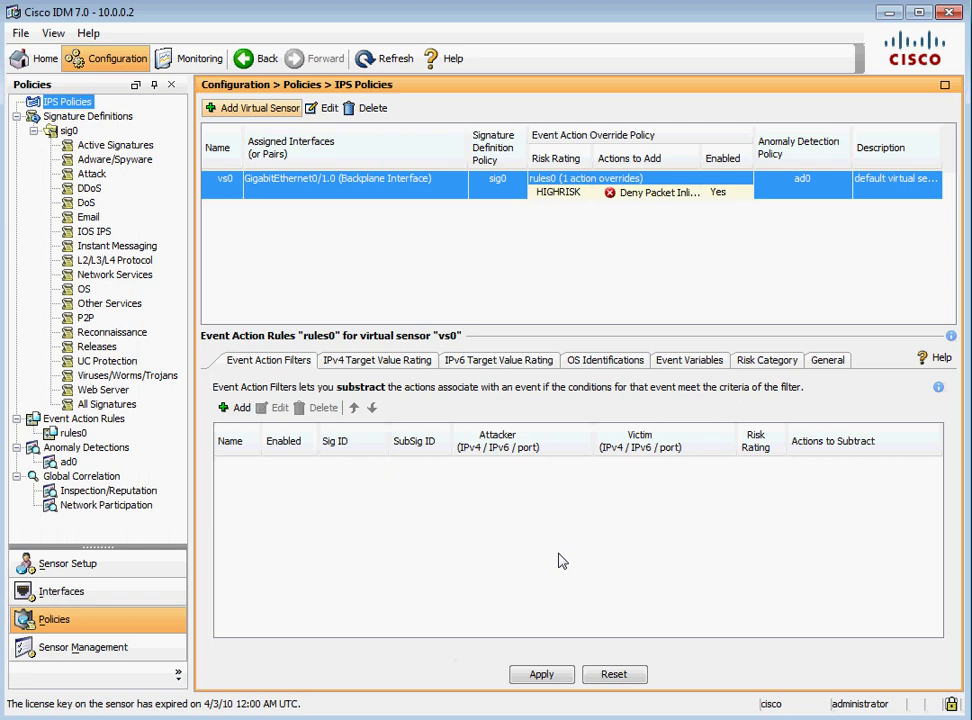
click(541, 676)
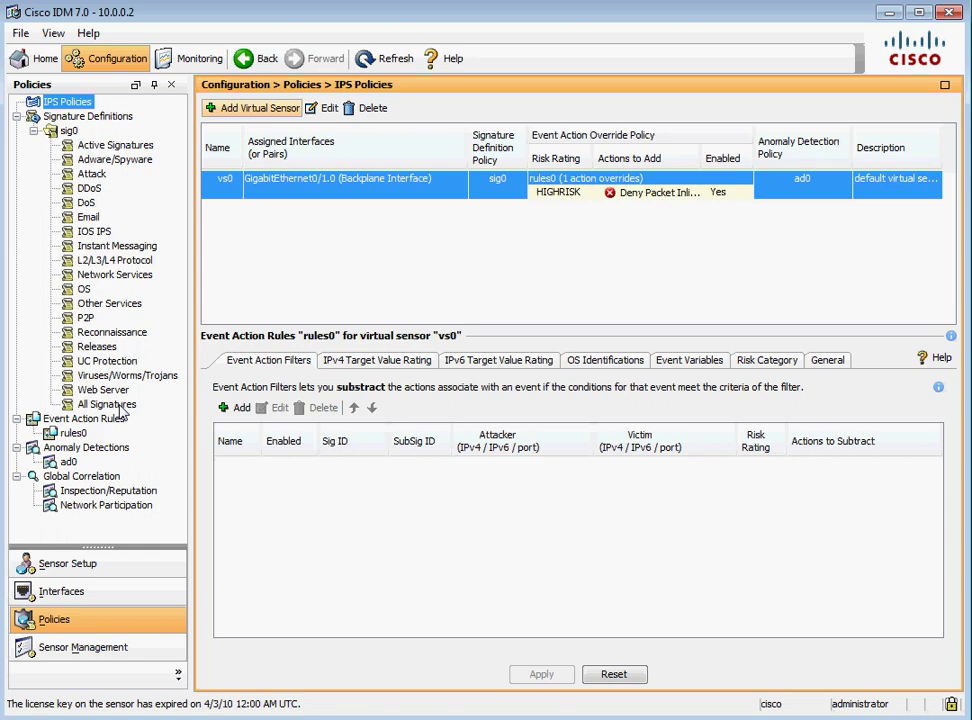
Filter All Signatures by Sig ID 2000, enable 2000/0 ICMP Echo Reply, and apply.
click(115, 405)
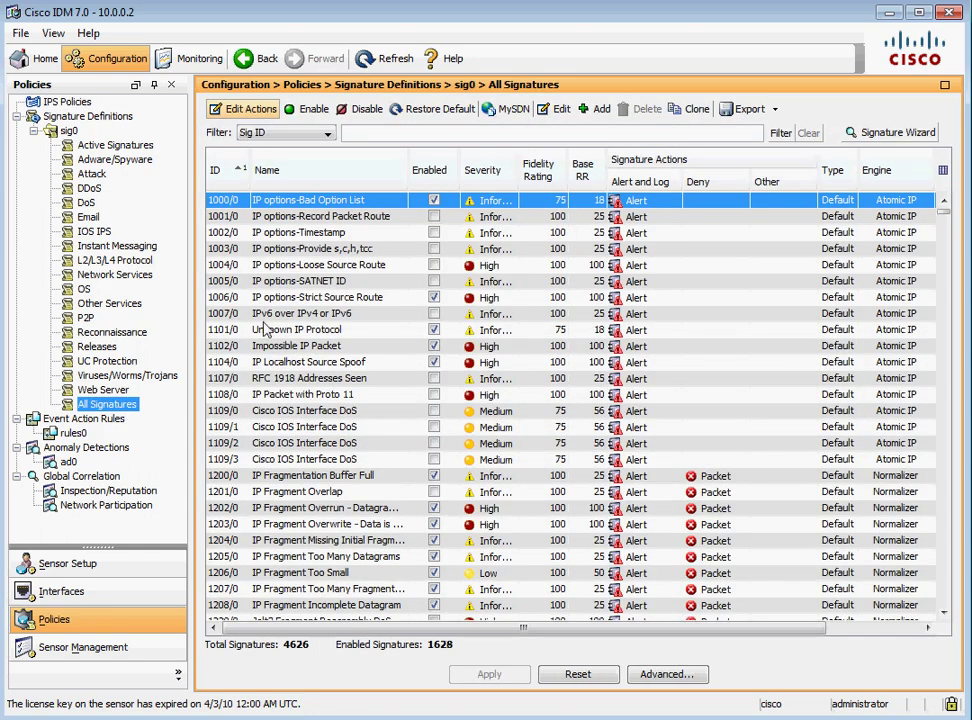
click(432, 133)
text(20)
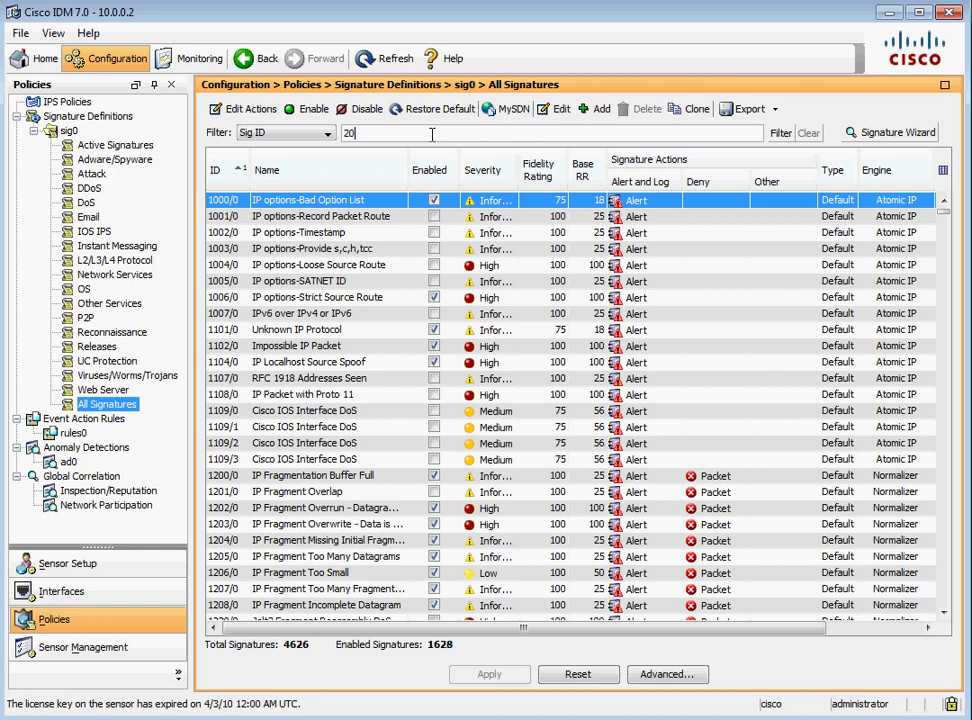
text(00)
key(Return)
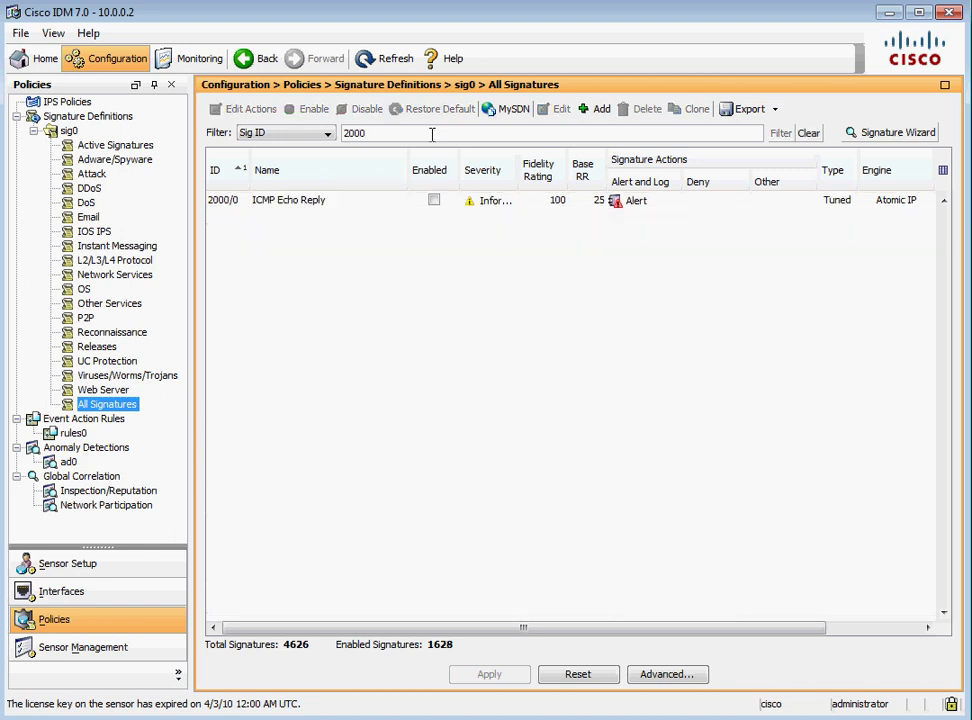
click(436, 201)
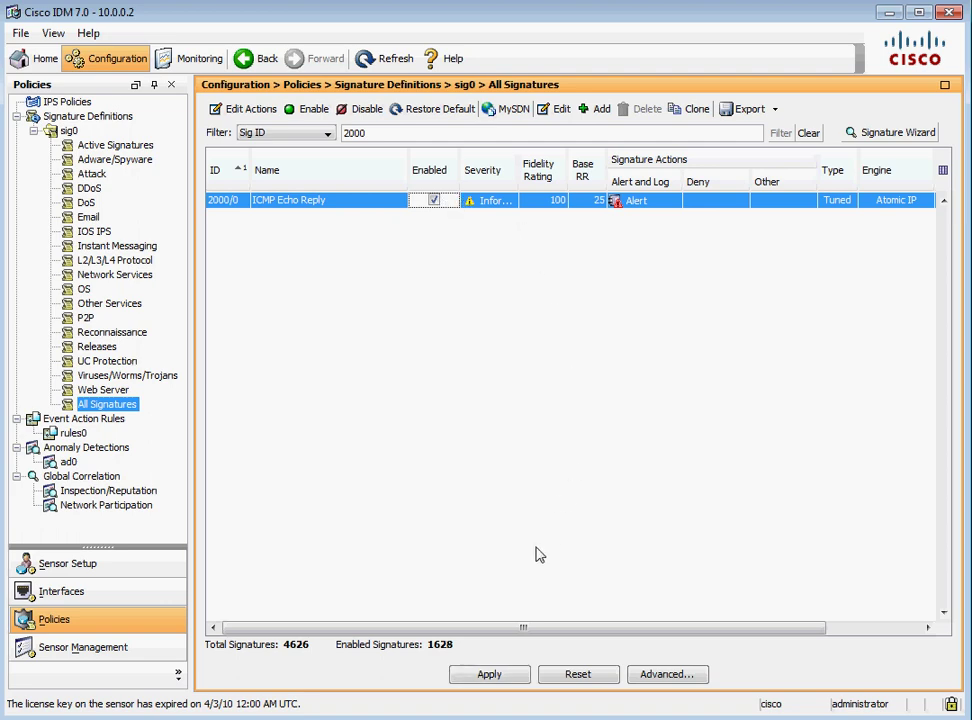
click(489, 676)
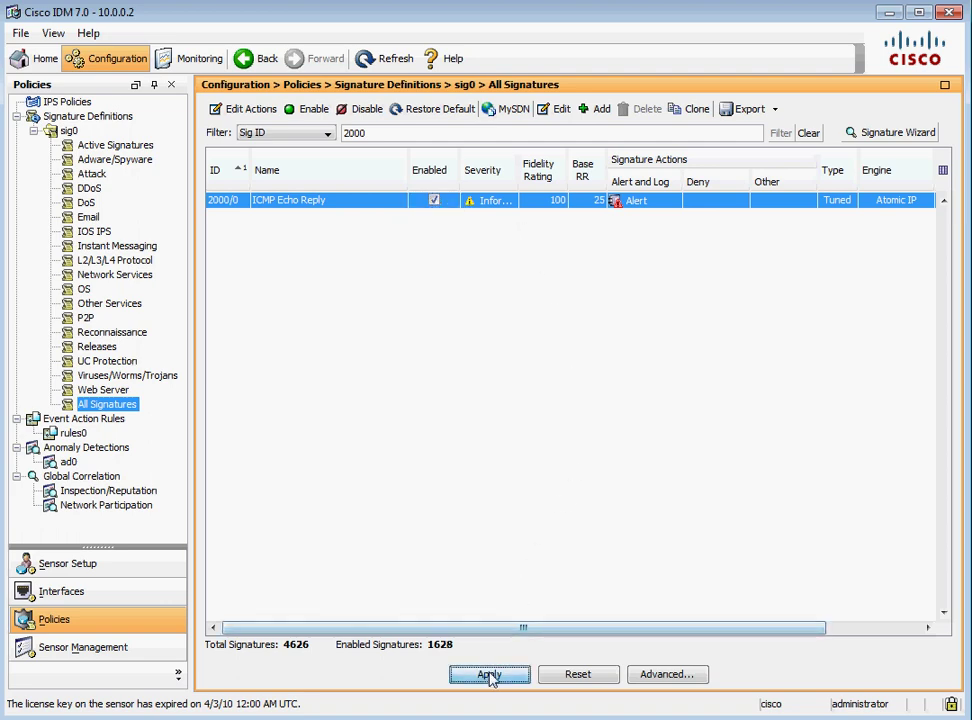
click(489, 676)
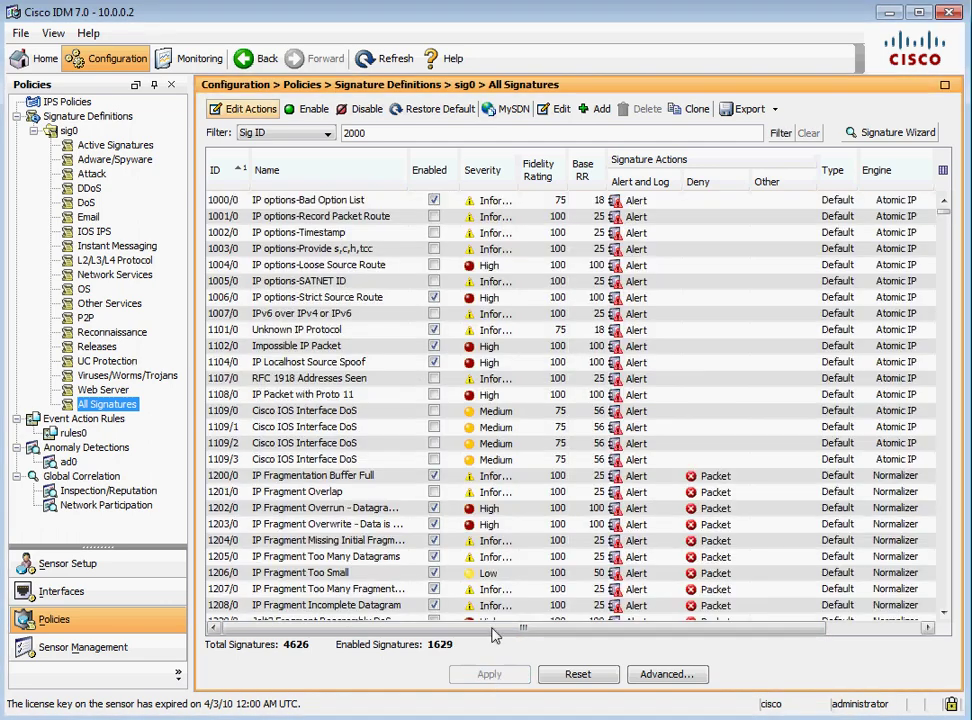
Change the Sig ID filter to 2004, enable 2004/0 ICMP Echo Request, and apply.
key(BackSpace)
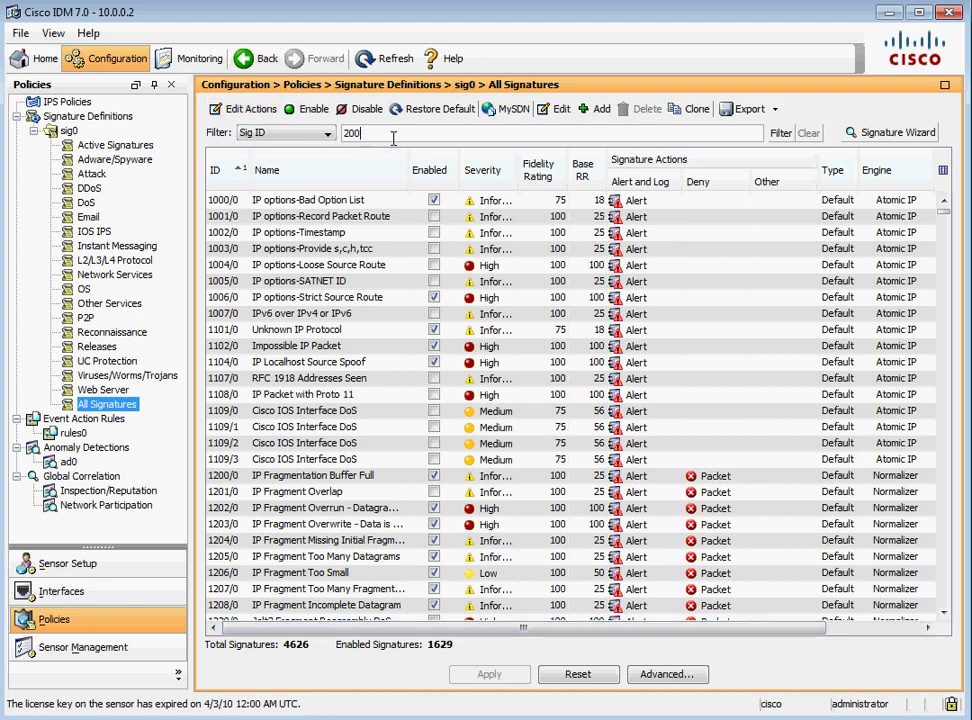
text(4)
key(Return)
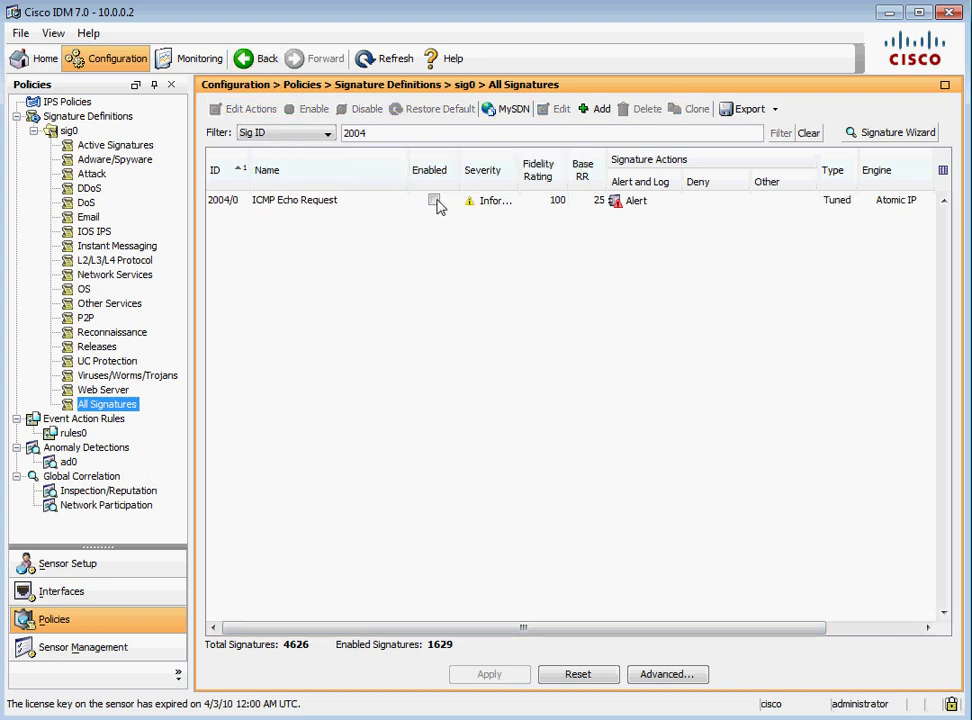
click(434, 200)
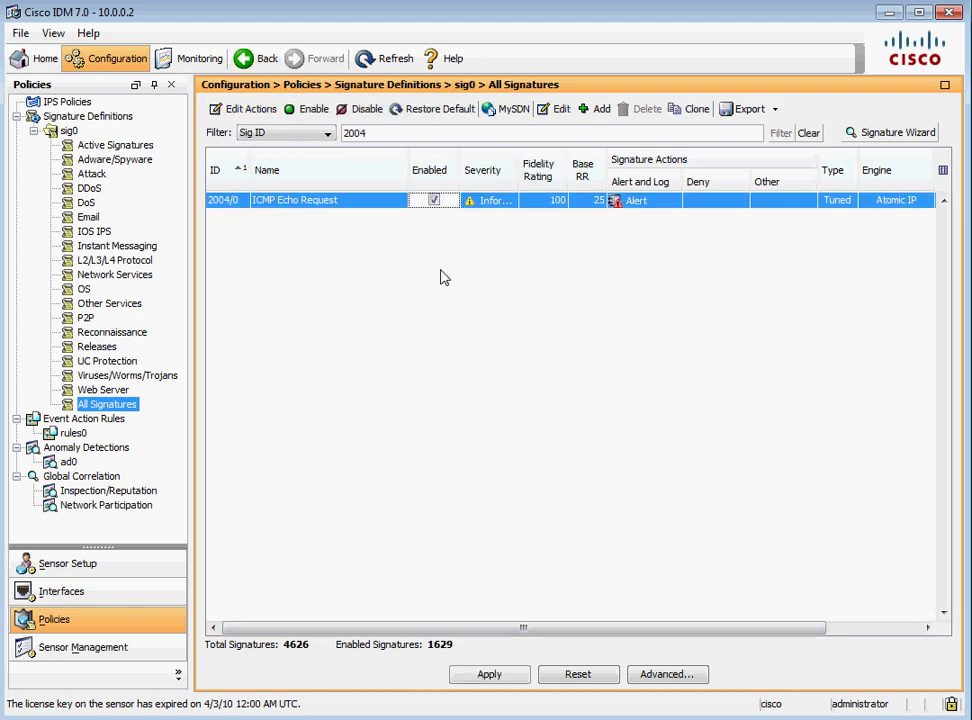
click(484, 675)
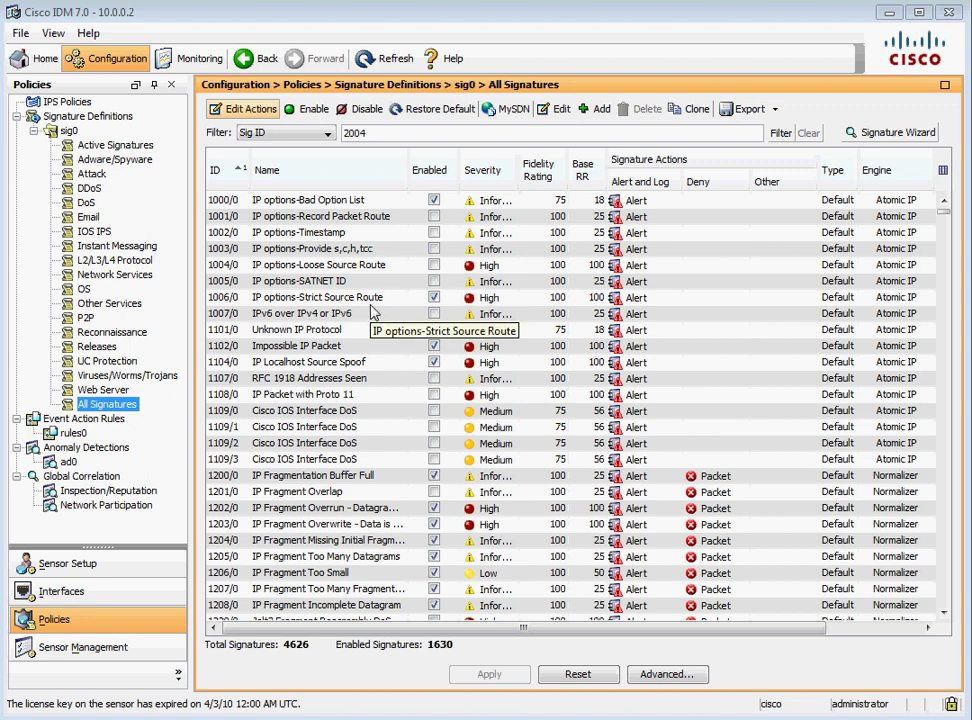
click(320, 459)
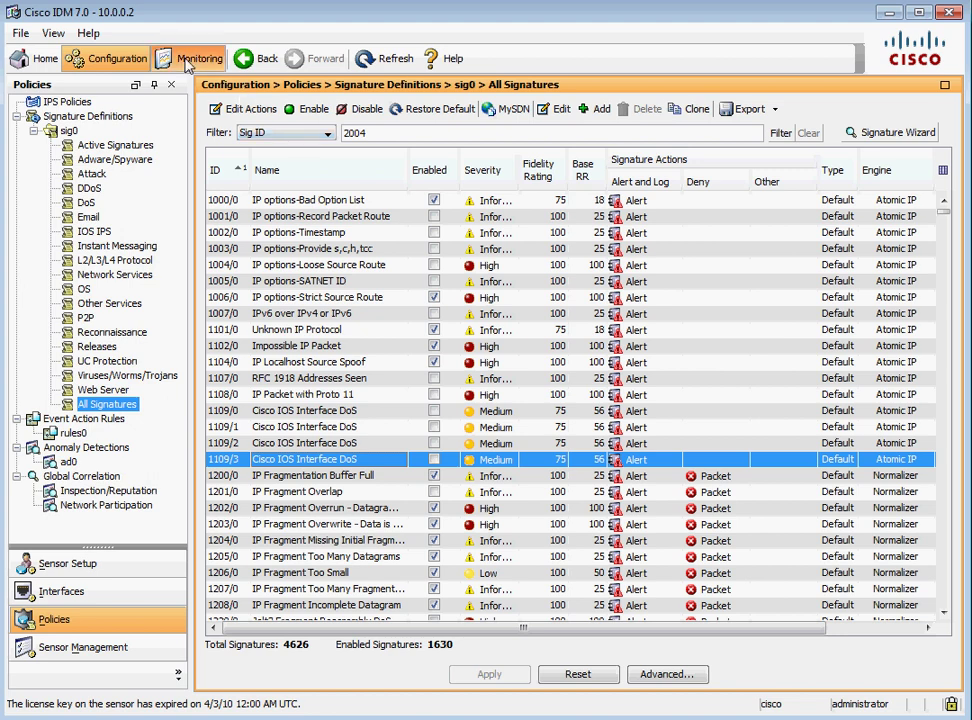
Open the Event Viewer from Monitoring > Events to view the past two minutes.
click(187, 61)
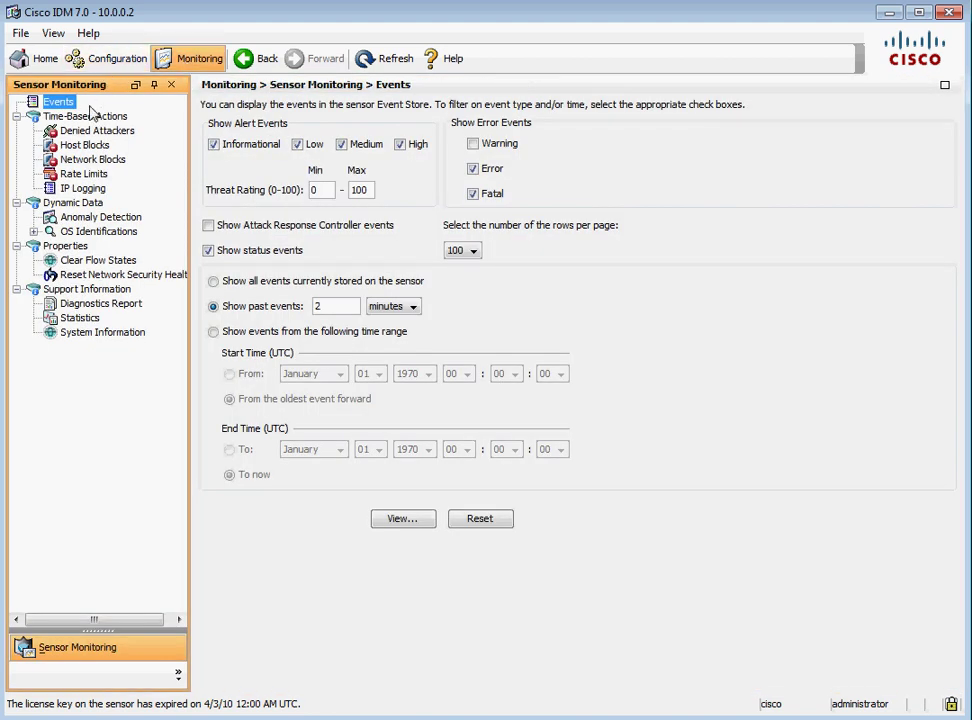
click(394, 528)
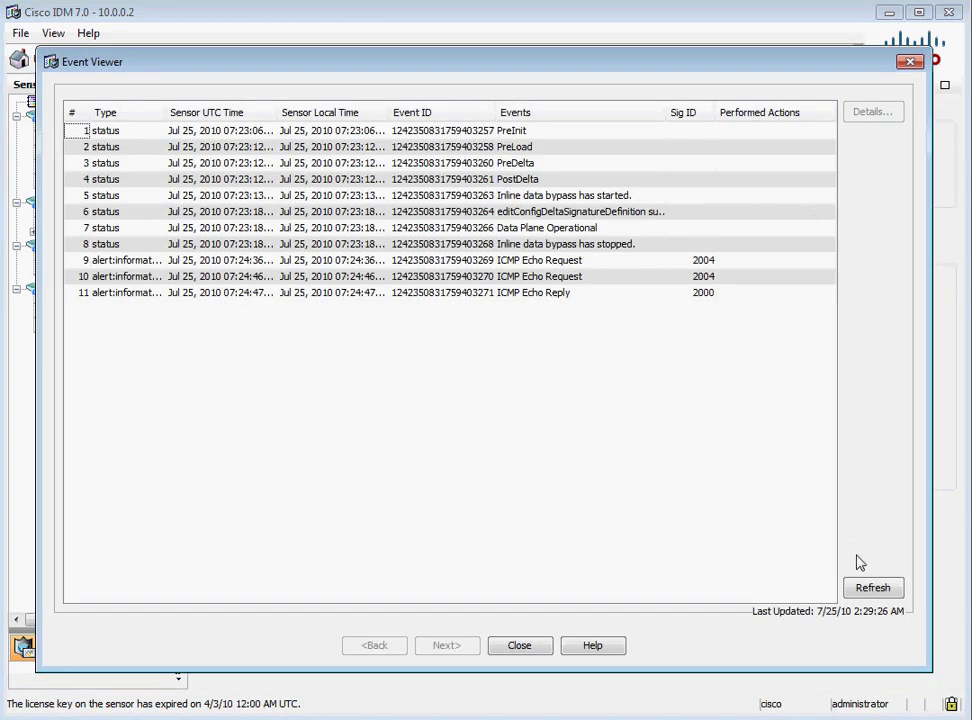
Refresh the Event Viewer, inspect the ICMP Echo Request/Reply alerts, and close it.
click(858, 589)
click(855, 589)
click(524, 293)
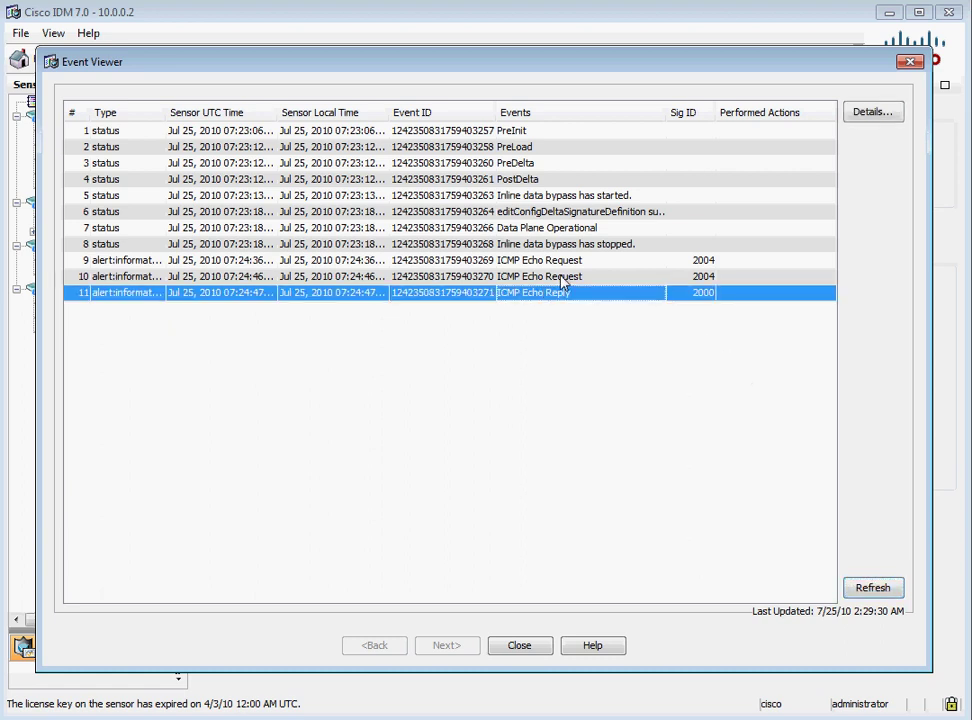
click(560, 277)
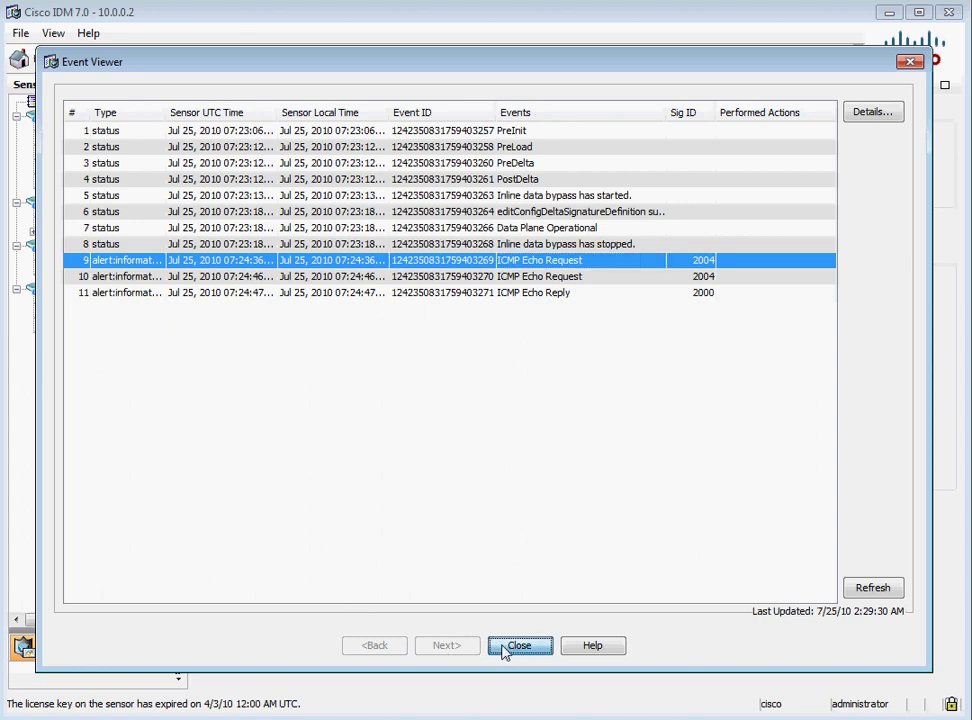
click(519, 646)
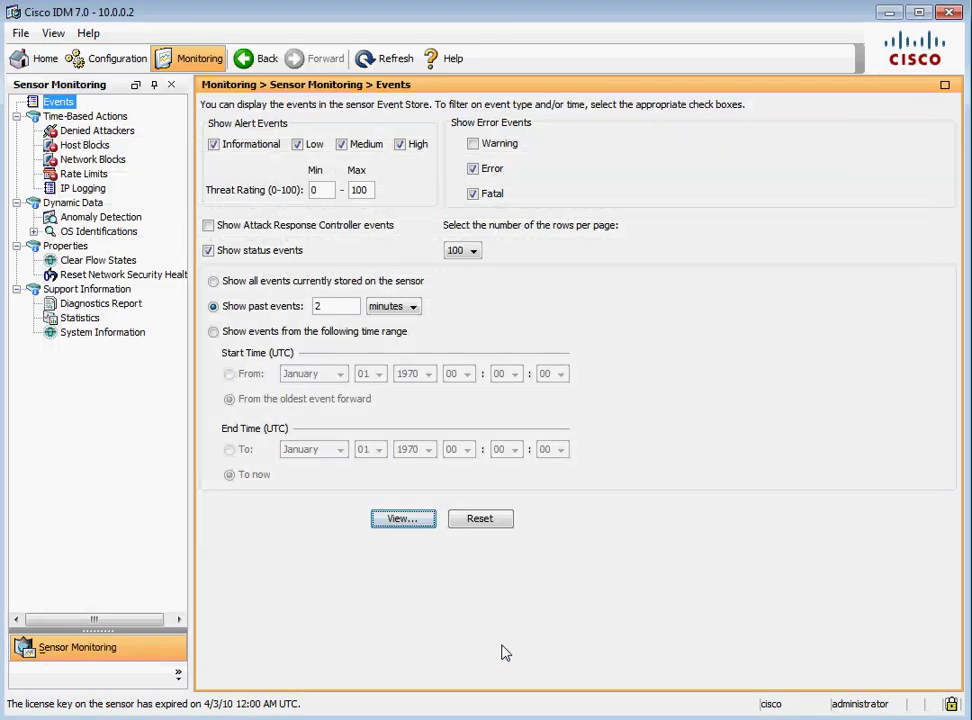